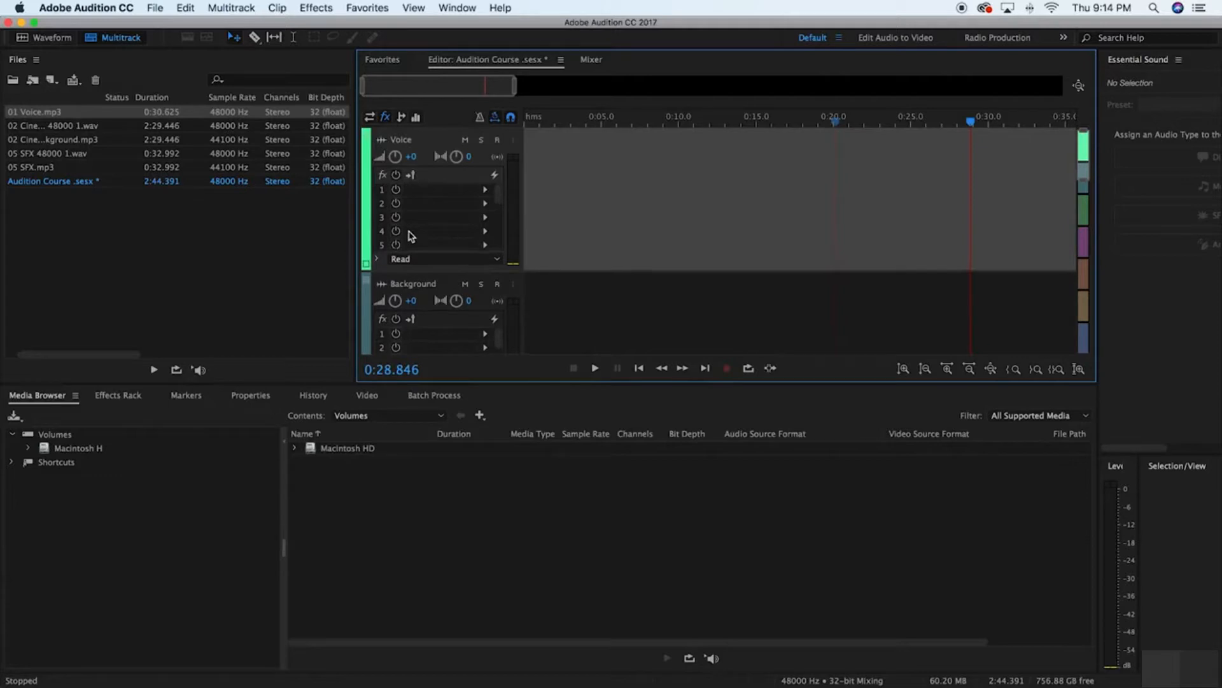
Place 01 Voice.mp3 from the project files at the very start of the Voice track
{"action": "scroll", "coordinate": [410, 237], "scroll_direction": "up", "scroll_amount": 3}
{"action": "left_click_drag", "start_coordinate": [25, 113], "coordinate": [518, 218]}
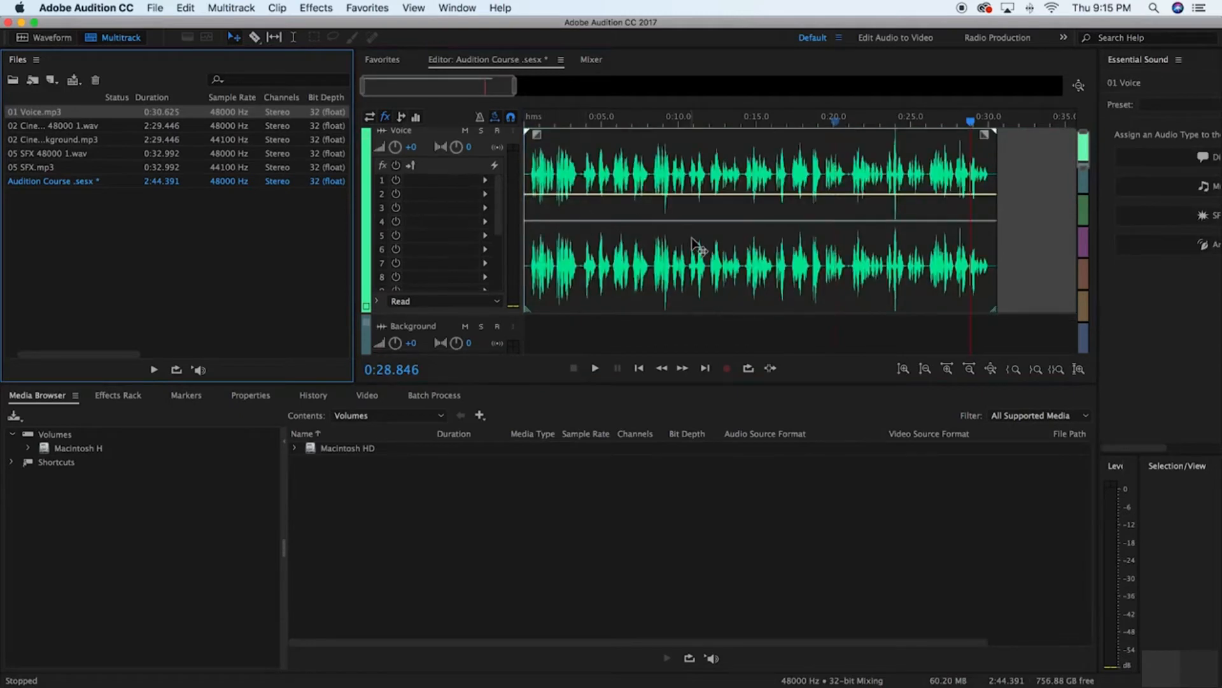
{"action": "left_click", "coordinate": [645, 213]}
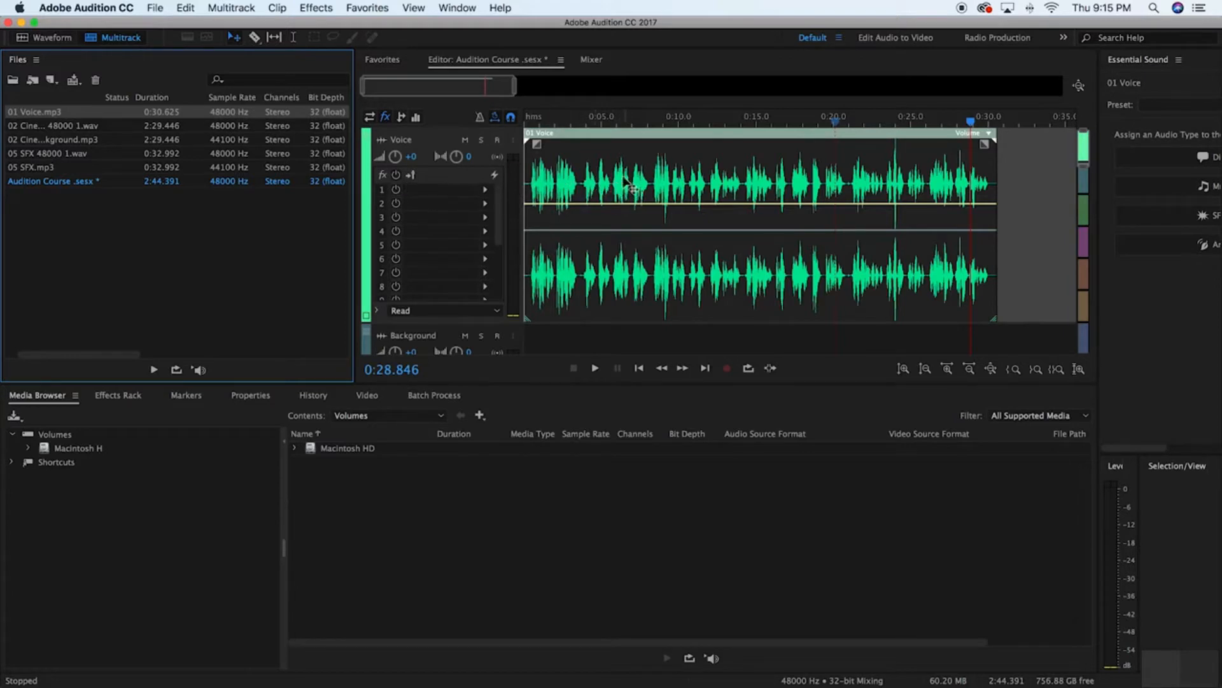
Add a Parametric Equalizer to the Voice track's first effect slot with the Rap Vocals preset
{"action": "left_click", "coordinate": [486, 191]}
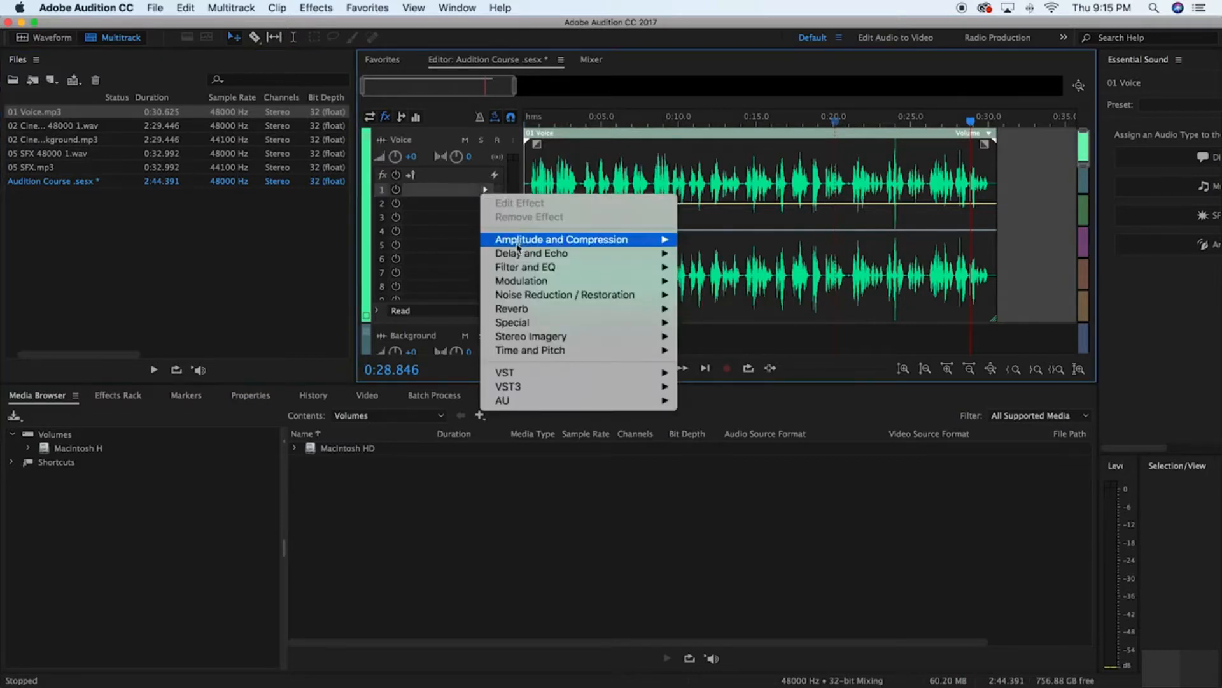
{"action": "mouse_move", "coordinate": [516, 246]}
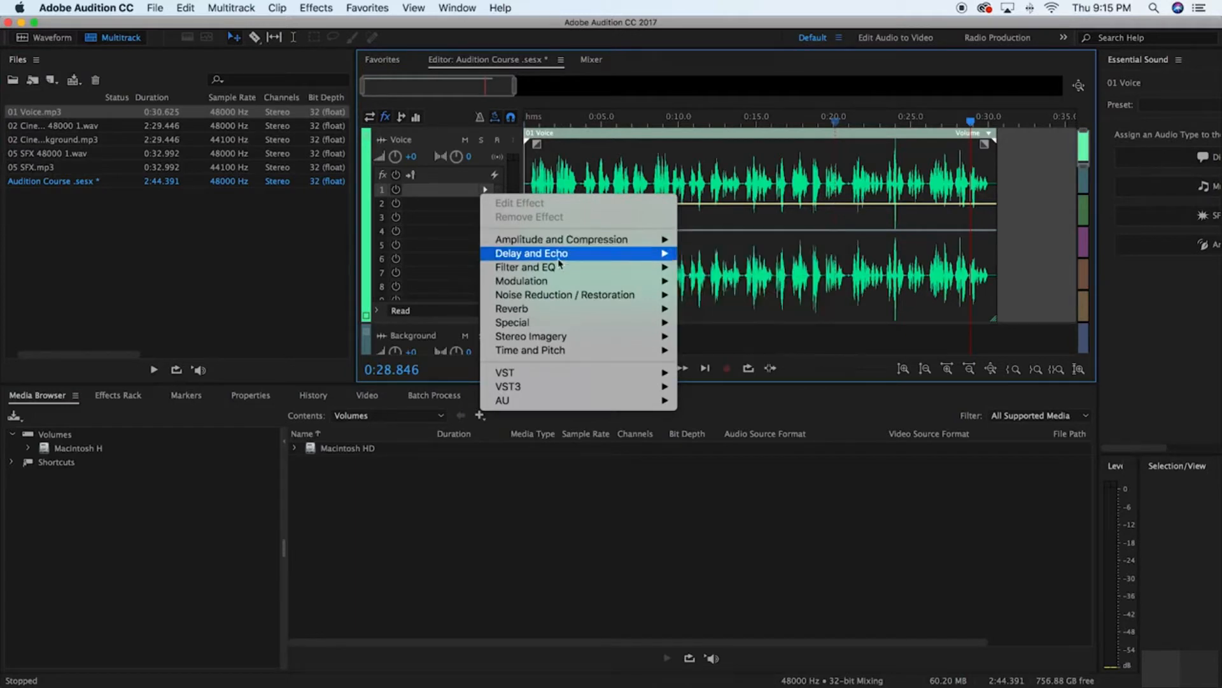
{"action": "mouse_move", "coordinate": [559, 258]}
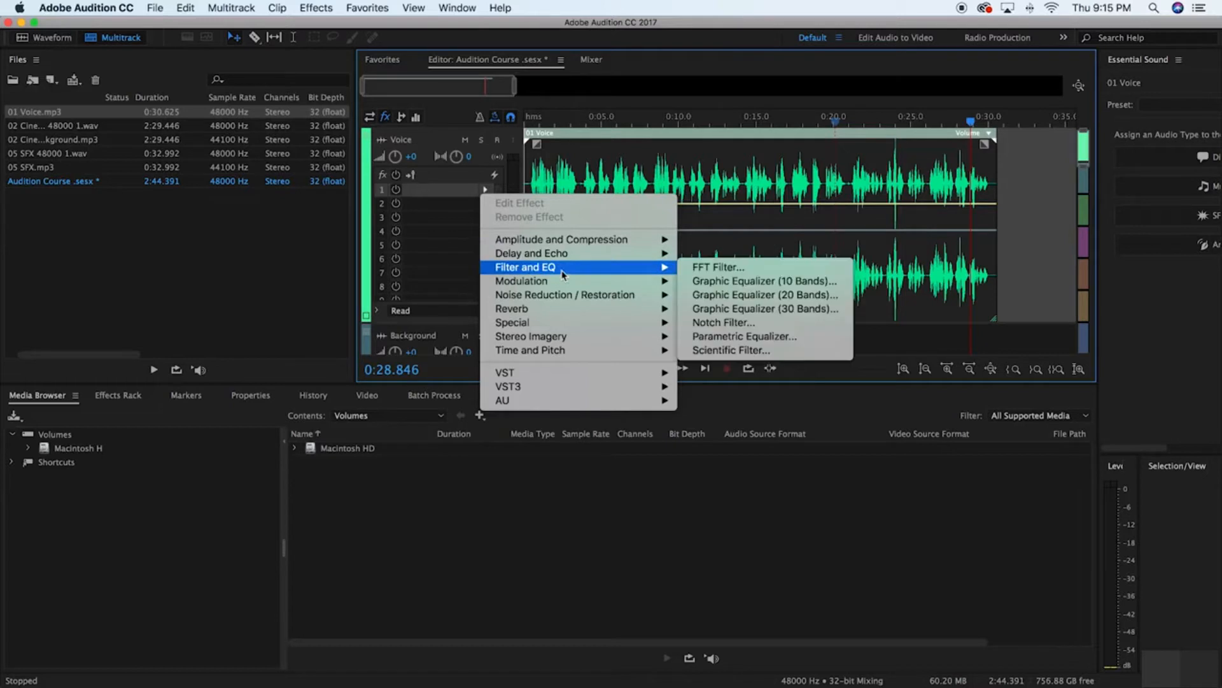
{"action": "mouse_move", "coordinate": [559, 287]}
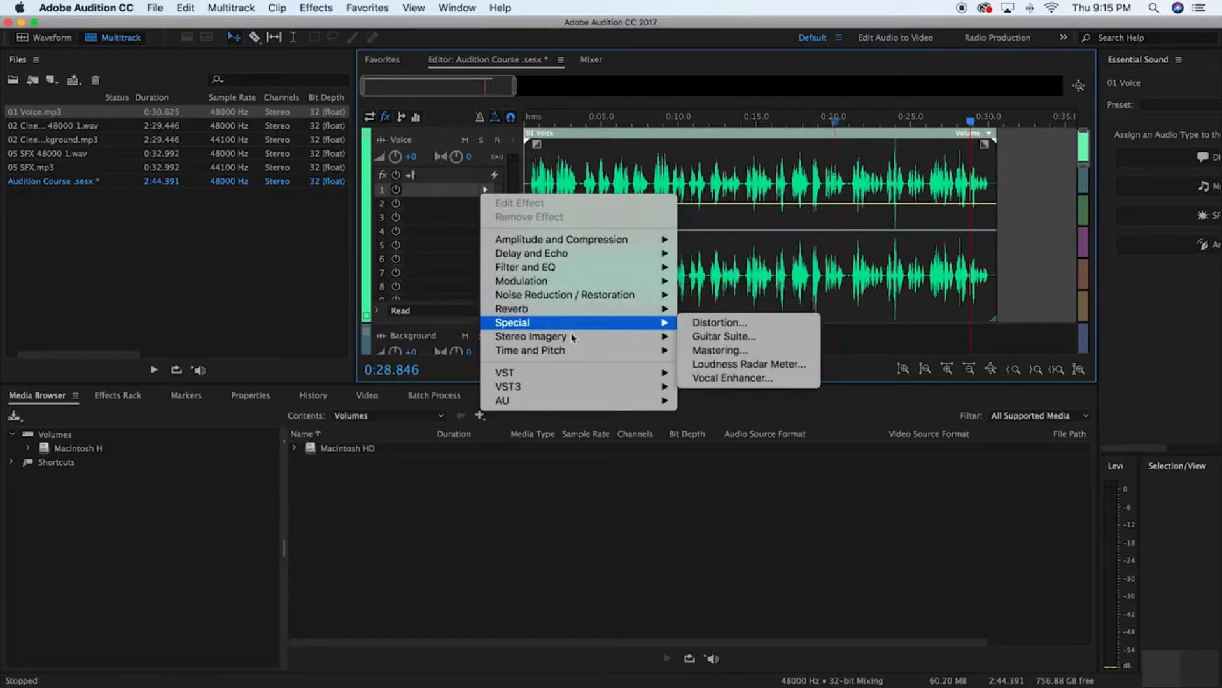
{"action": "mouse_move", "coordinate": [574, 339]}
{"action": "mouse_move", "coordinate": [559, 358]}
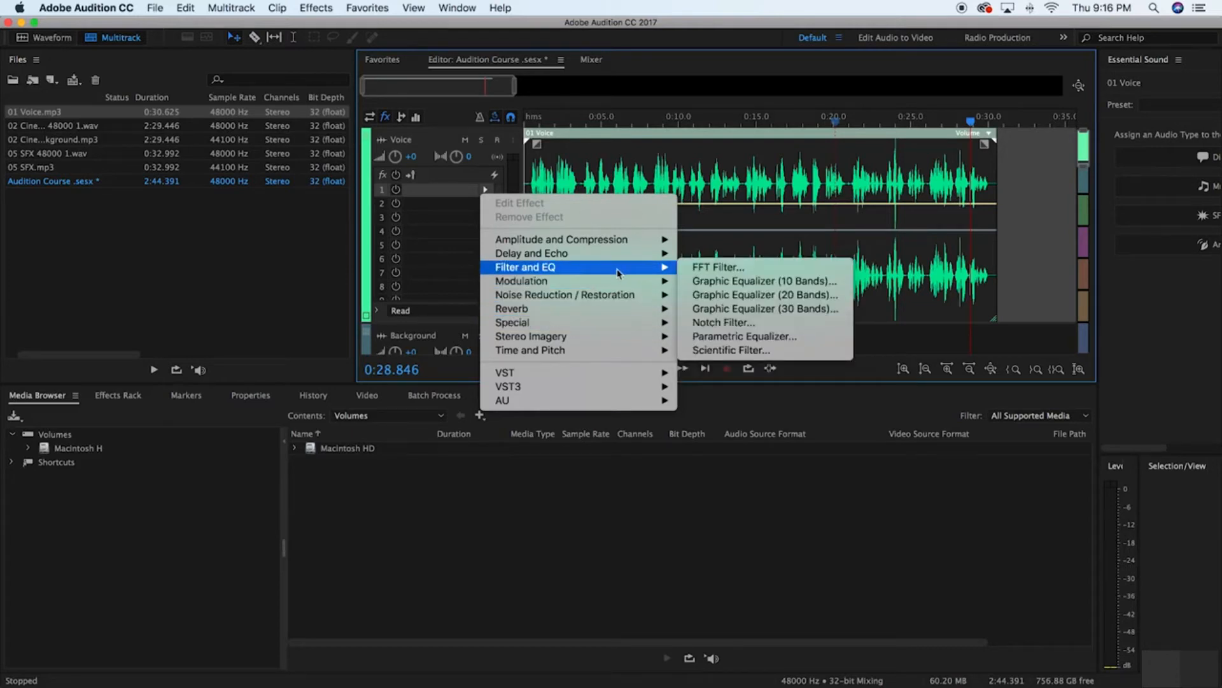
{"action": "left_click", "coordinate": [727, 341]}
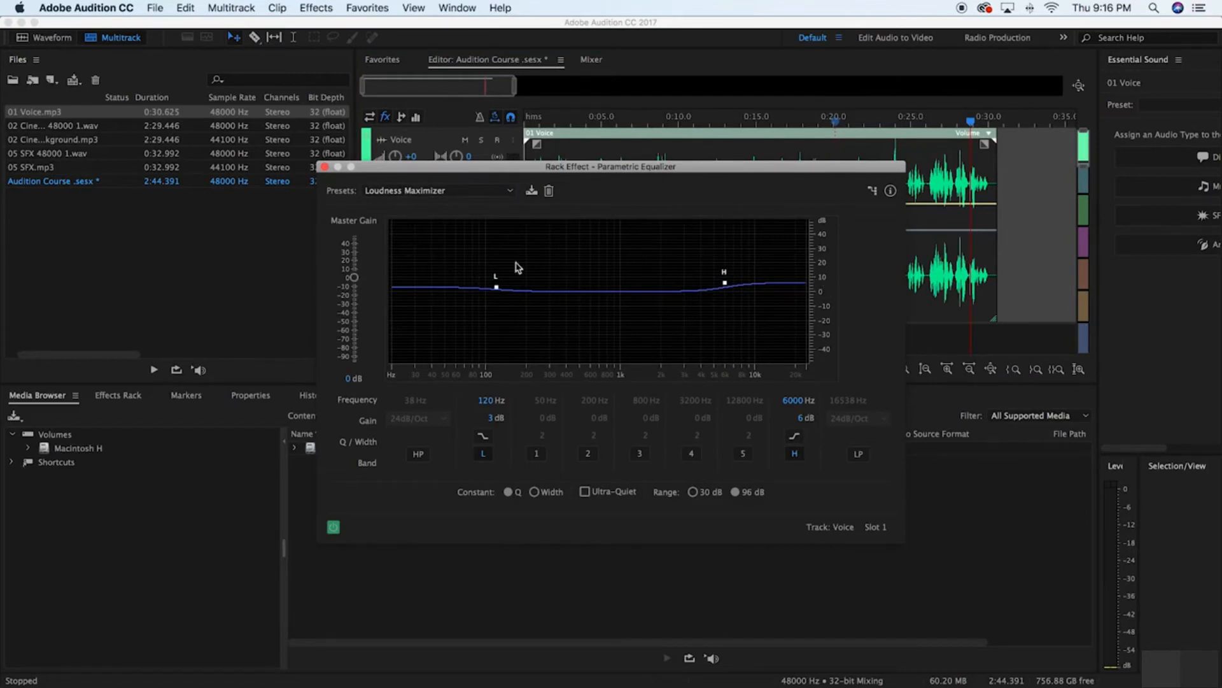
{"action": "left_click", "coordinate": [493, 191]}
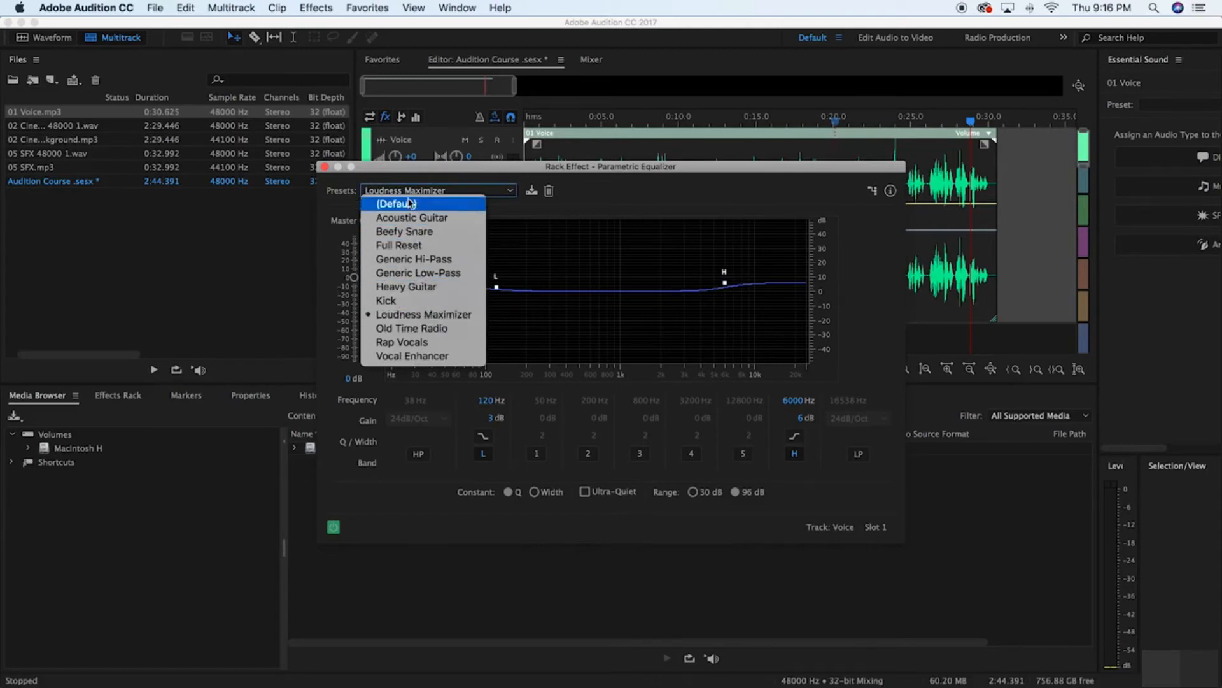
{"action": "left_click", "coordinate": [424, 348]}
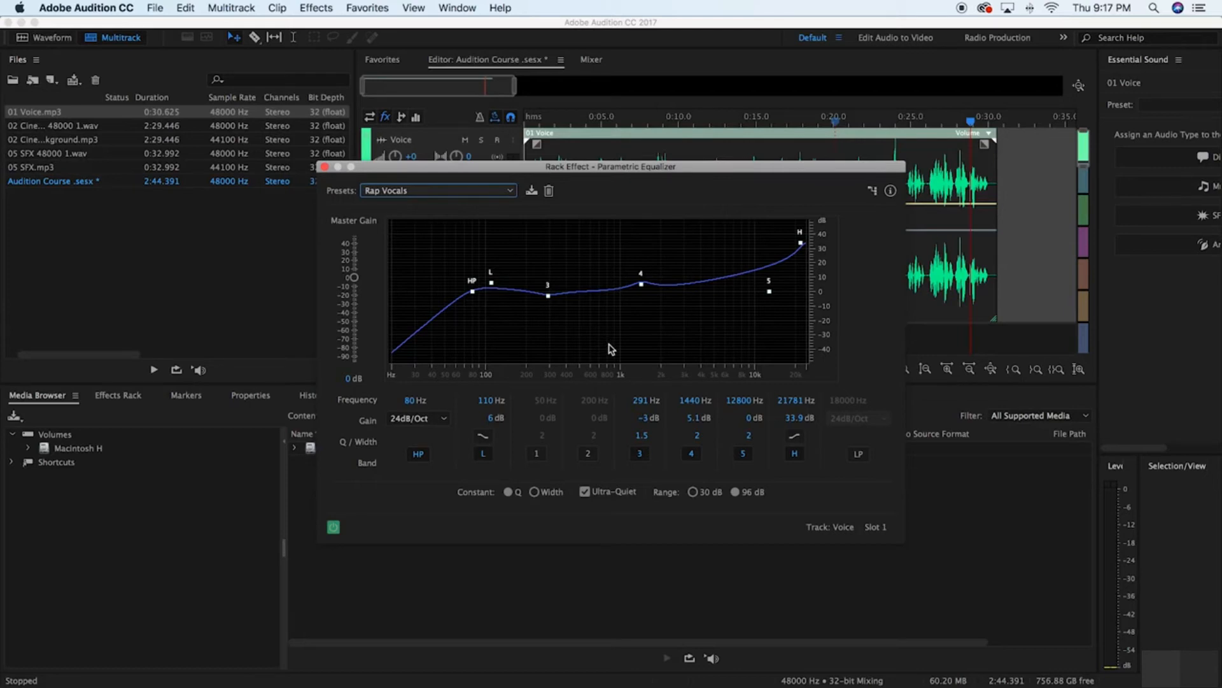
{"action": "left_click", "coordinate": [324, 166]}
Play the first few seconds of the voice clip from the start, lowering the system volume while listening
{"action": "left_click", "coordinate": [639, 368]}
{"action": "key", "text": "space"}
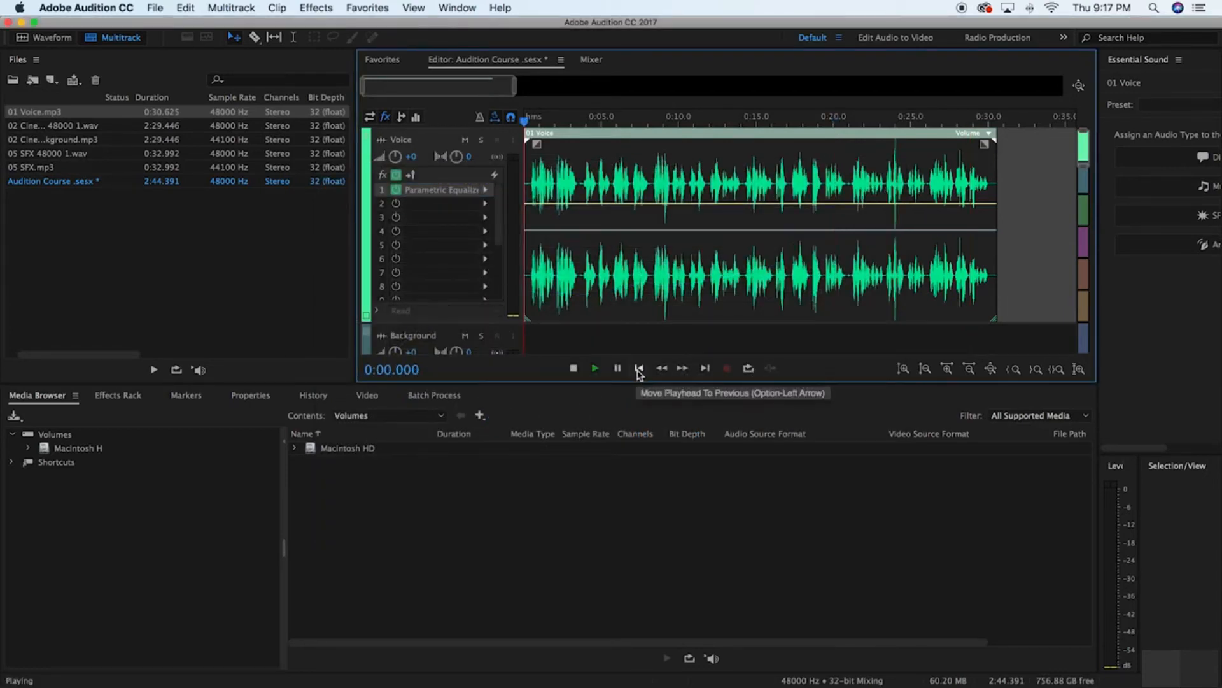
{"action": "key", "text": "XF86AudioLowerVolume"}
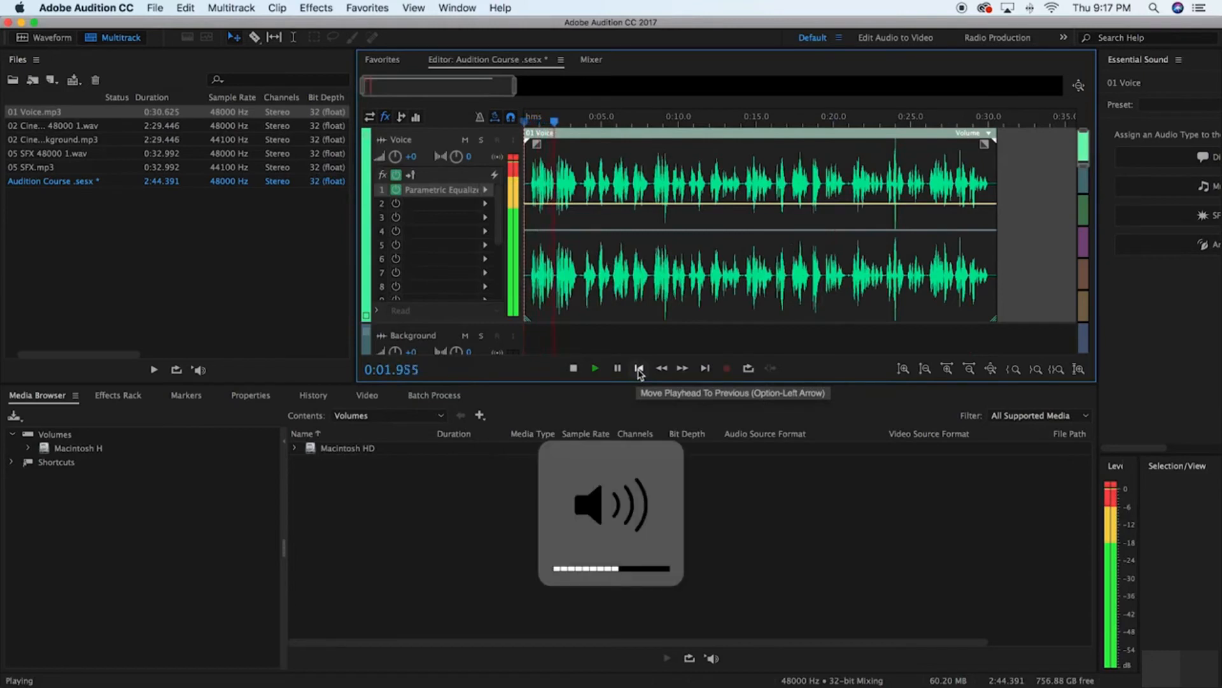
{"action": "key", "text": "XF86AudioLowerVolume"}
{"action": "key", "text": "XF86AudioLowerVolume"}
{"action": "key", "text": "space"}
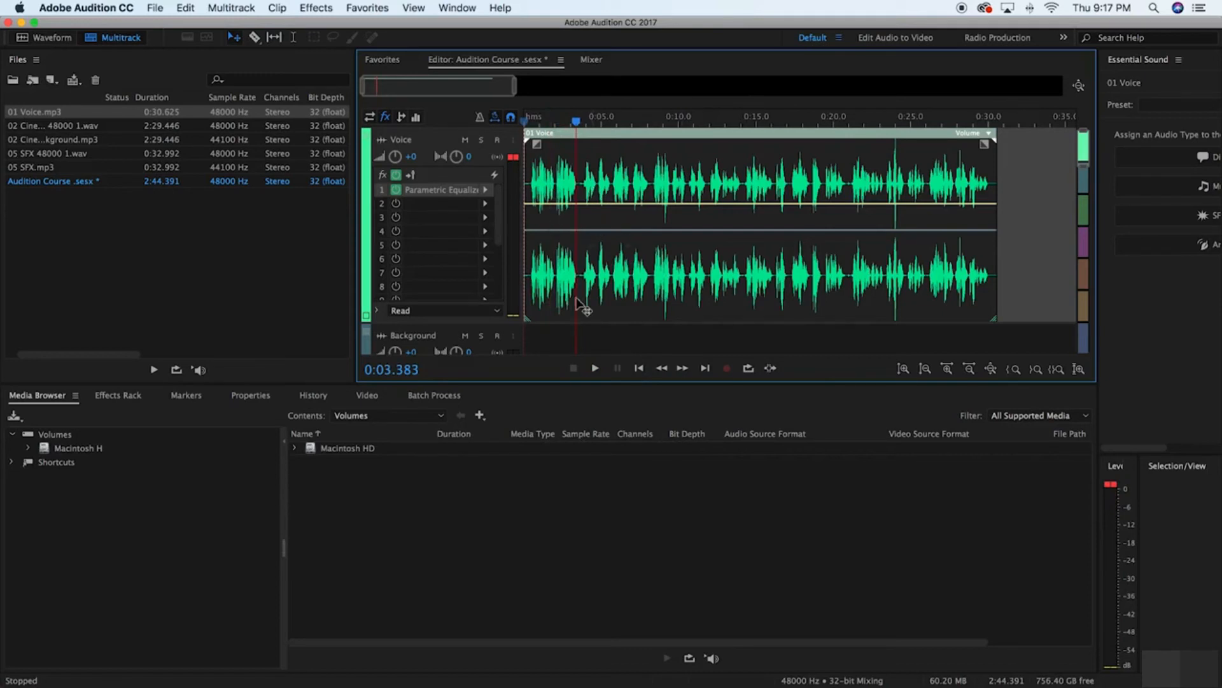
In the Voice track's Parametric Equalizer, move the high-pass point to 85 Hz and switch the preset to Vocal Enhancer
{"action": "left_click", "coordinate": [485, 189]}
{"action": "left_click", "coordinate": [466, 191]}
{"action": "double_click", "coordinate": [467, 191]}
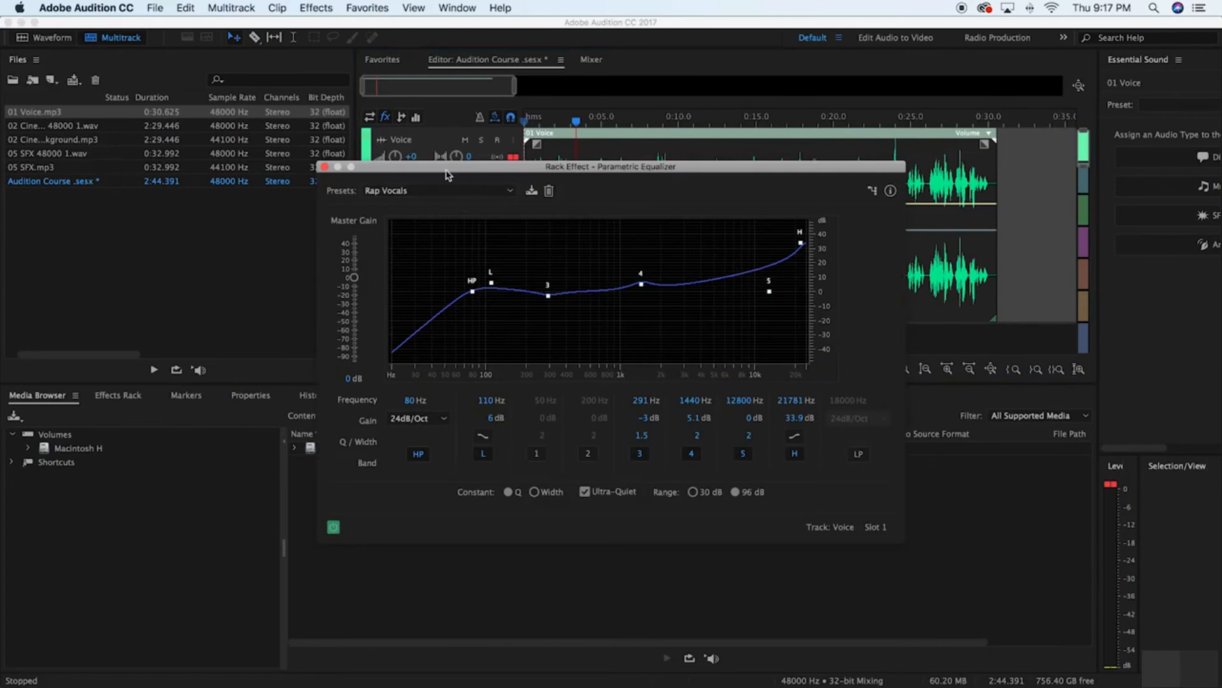
{"action": "left_click_drag", "start_coordinate": [445, 169], "coordinate": [479, 158]}
{"action": "left_click_drag", "start_coordinate": [501, 282], "coordinate": [503, 289]}
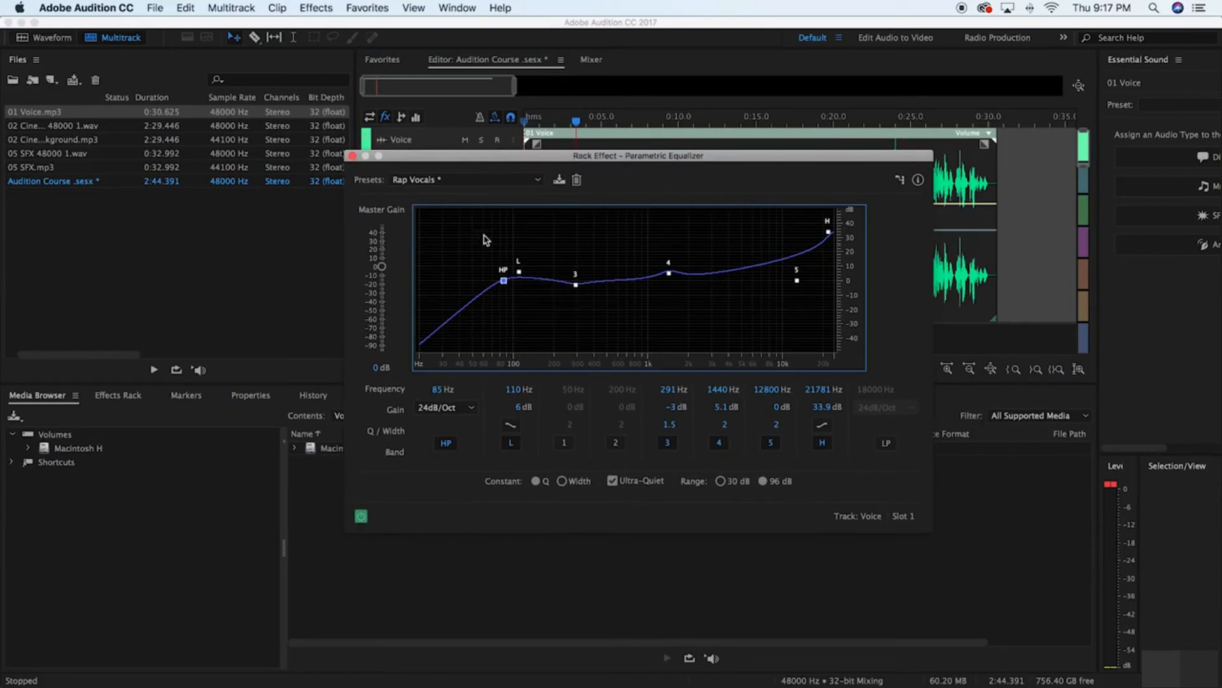
{"action": "left_click", "coordinate": [455, 180]}
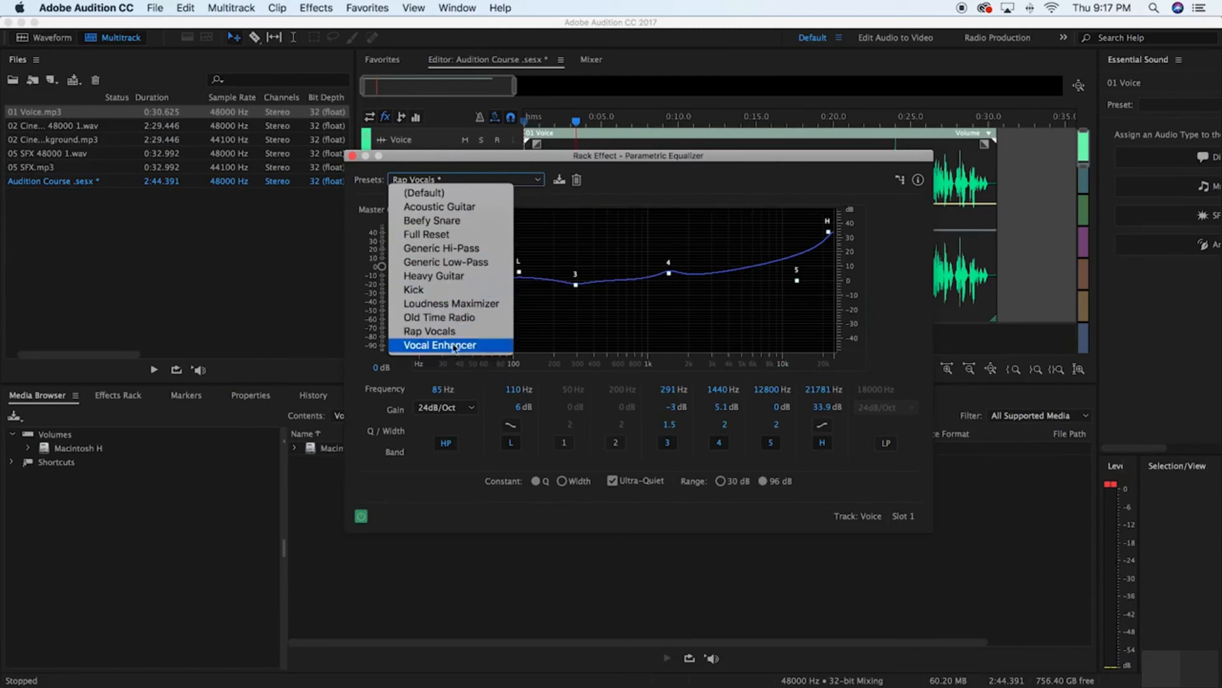
{"action": "left_click", "coordinate": [444, 345]}
{"action": "left_click", "coordinate": [352, 156]}
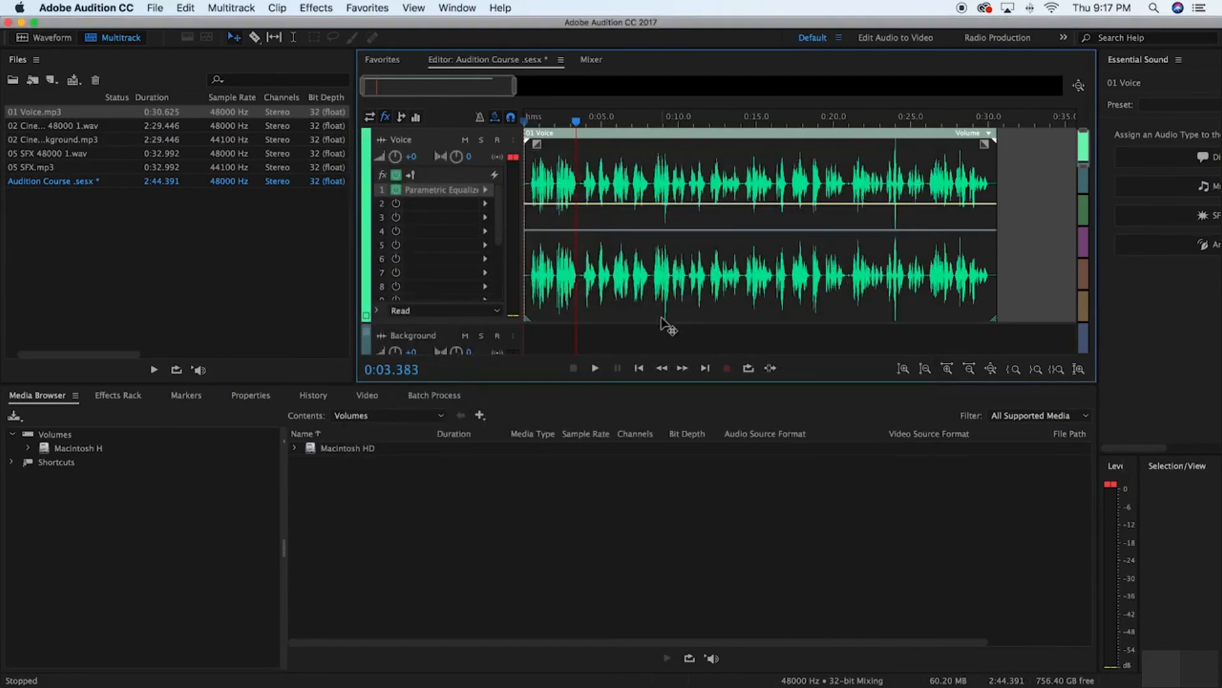
Play the opening seconds of the voice clip again to hear the Vocal Enhancer equalizer
{"action": "left_click", "coordinate": [638, 369]}
{"action": "key", "text": "space"}
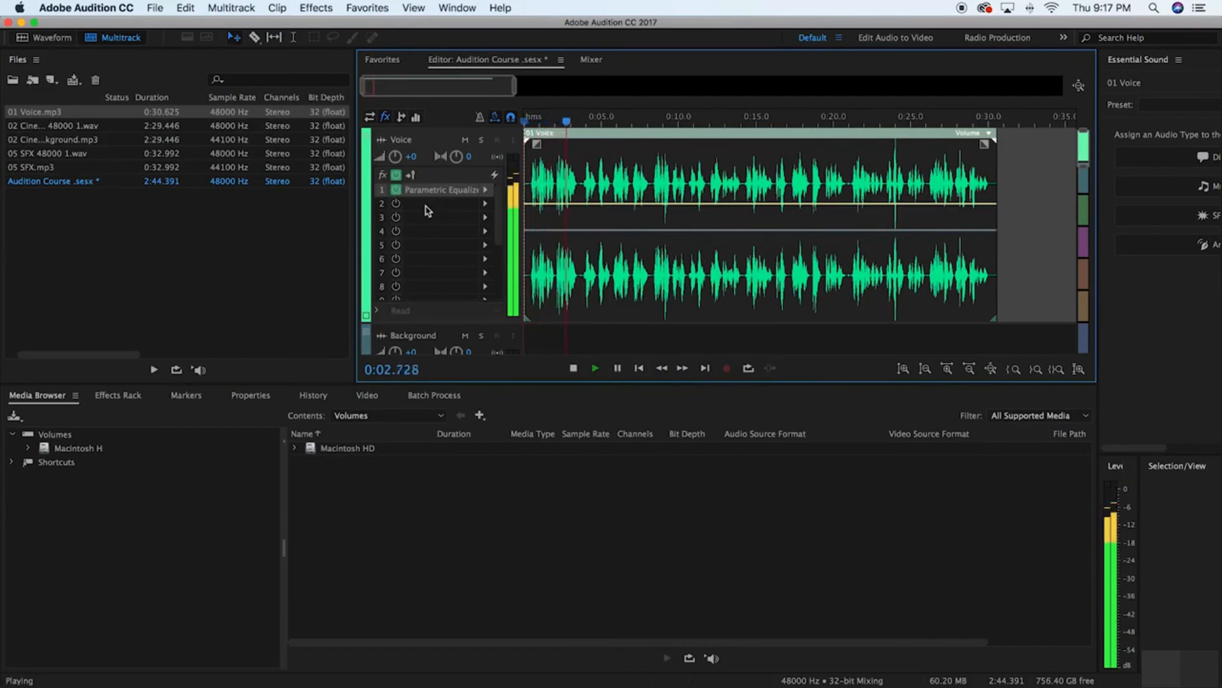
{"action": "key", "text": "space"}
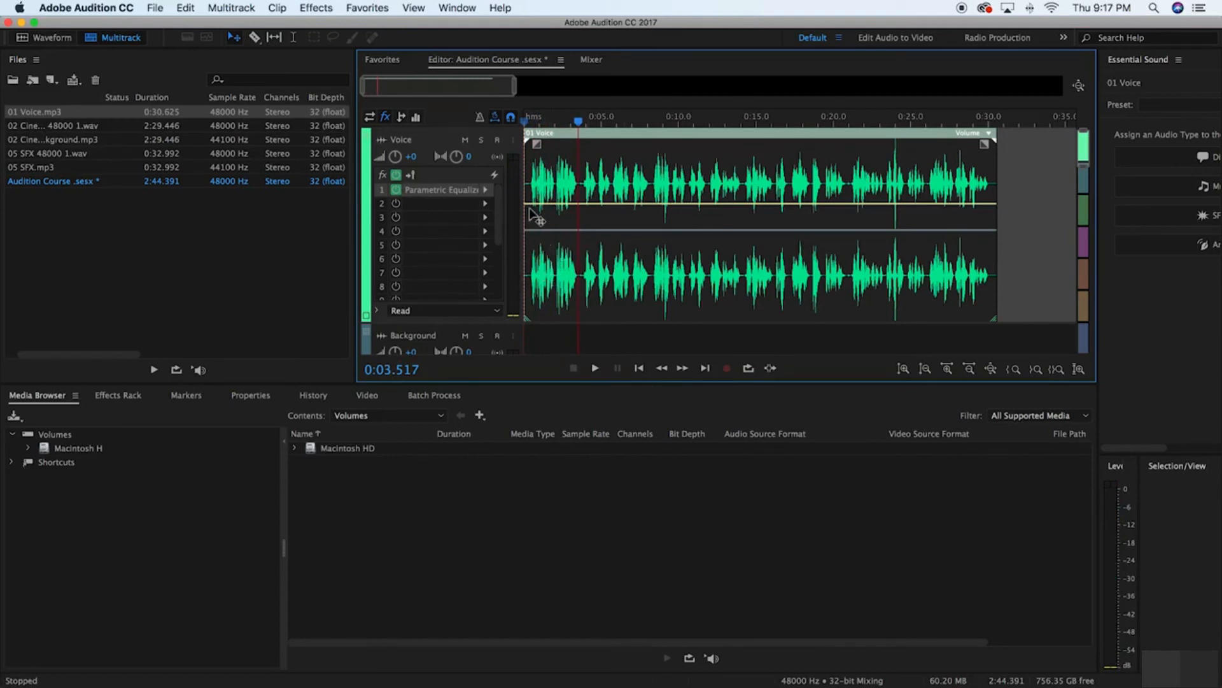
{"action": "left_click", "coordinate": [486, 190]}
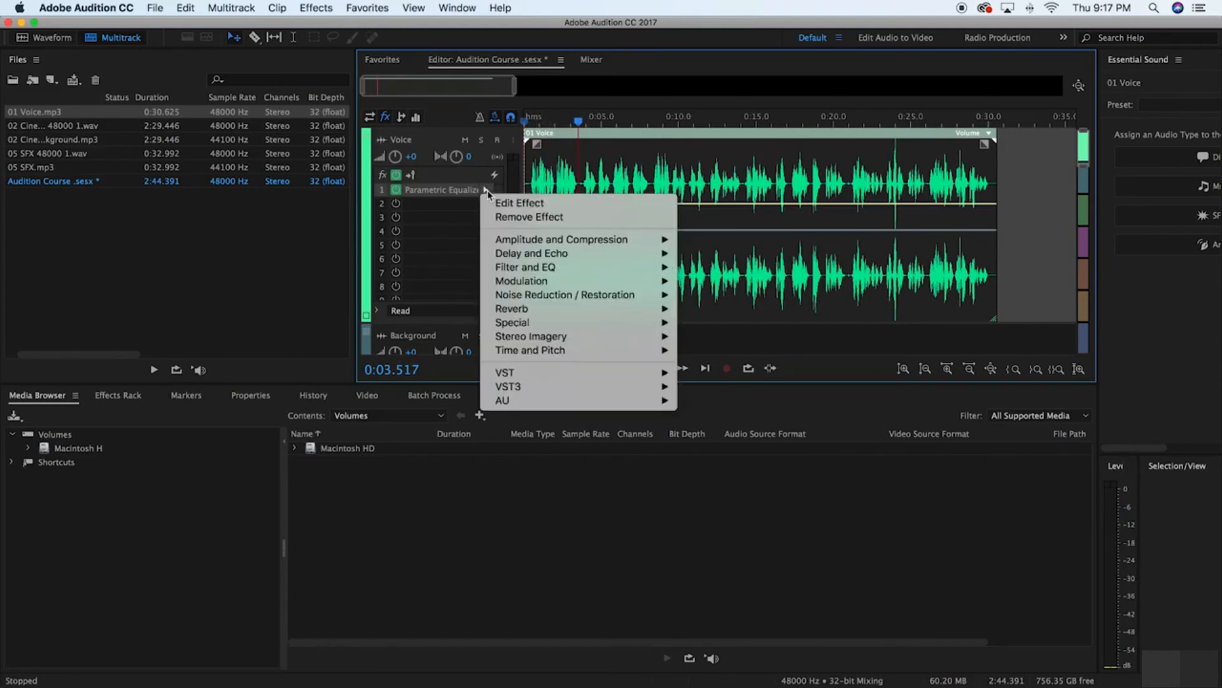
{"action": "left_click", "coordinate": [437, 254]}
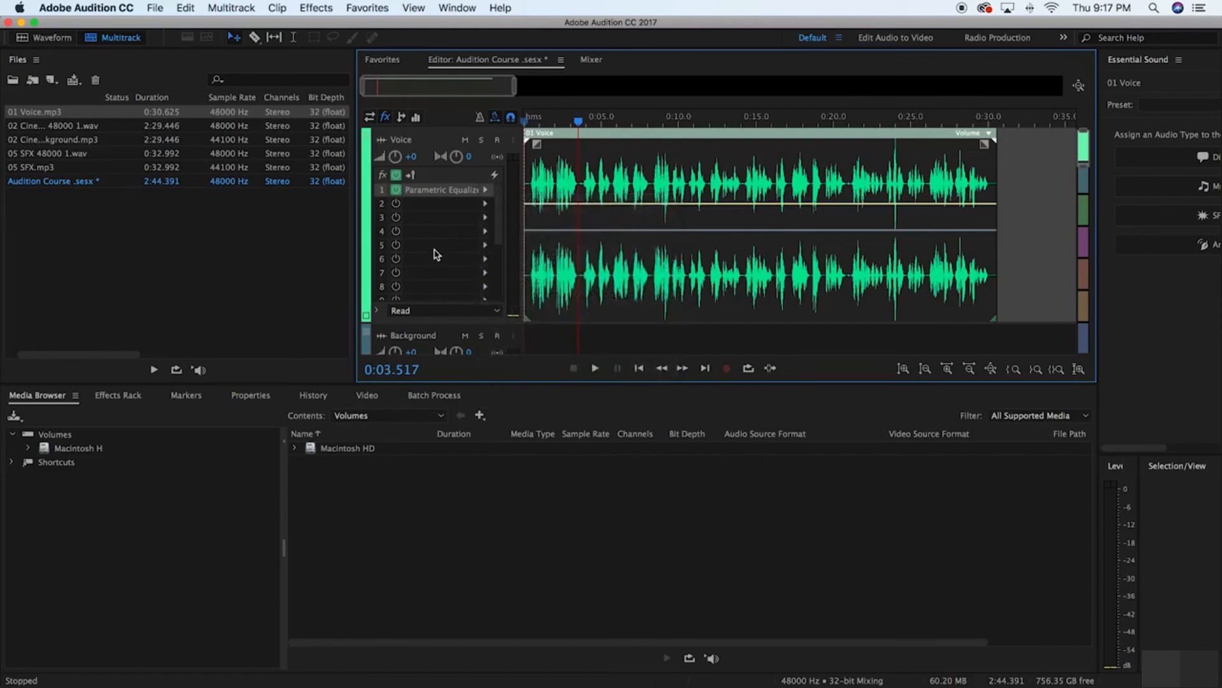
{"action": "scroll", "coordinate": [437, 255], "scroll_direction": "down", "scroll_amount": 6}
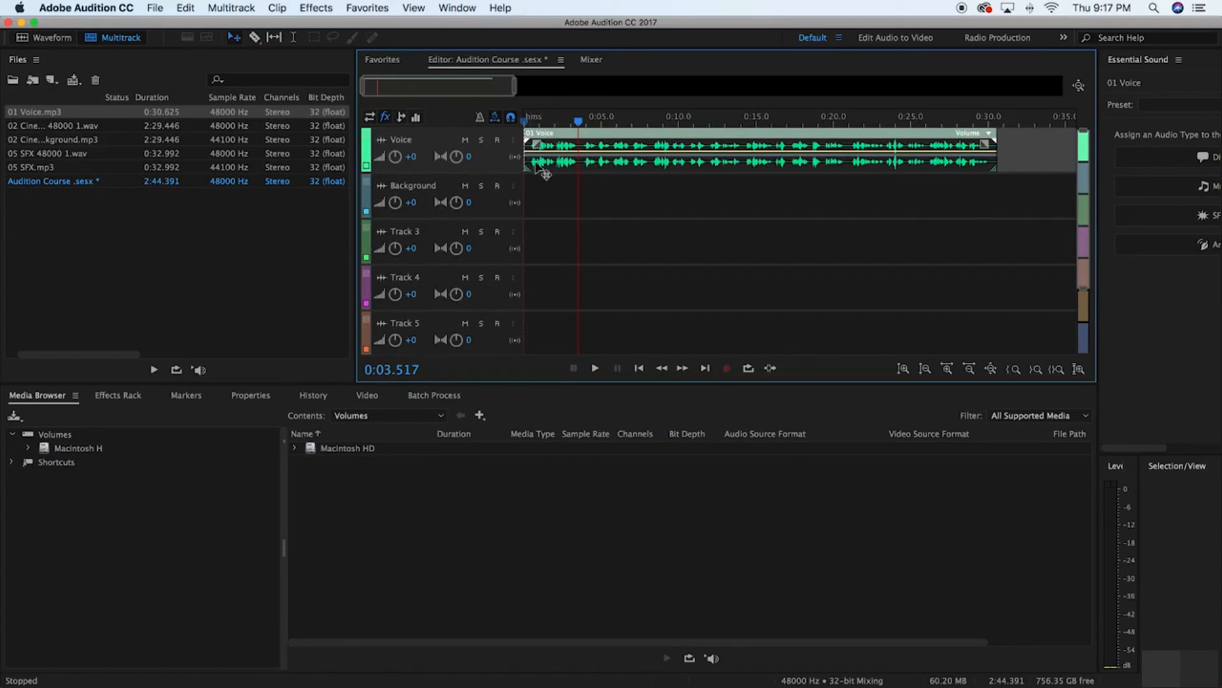
{"action": "scroll", "coordinate": [534, 240], "scroll_direction": "down", "scroll_amount": 3}
{"action": "scroll", "coordinate": [535, 240], "scroll_direction": "up", "scroll_amount": 3}
{"action": "mouse_move", "coordinate": [517, 86]}
{"action": "left_mouse_down"}
{"action": "mouse_move", "coordinate": [555, 89]}
{"action": "mouse_move", "coordinate": [503, 92]}
{"action": "left_mouse_up"}
{"action": "scroll", "coordinate": [509, 172], "scroll_direction": "up", "scroll_amount": 5}
{"action": "scroll", "coordinate": [510, 173], "scroll_direction": "down", "scroll_amount": 2}
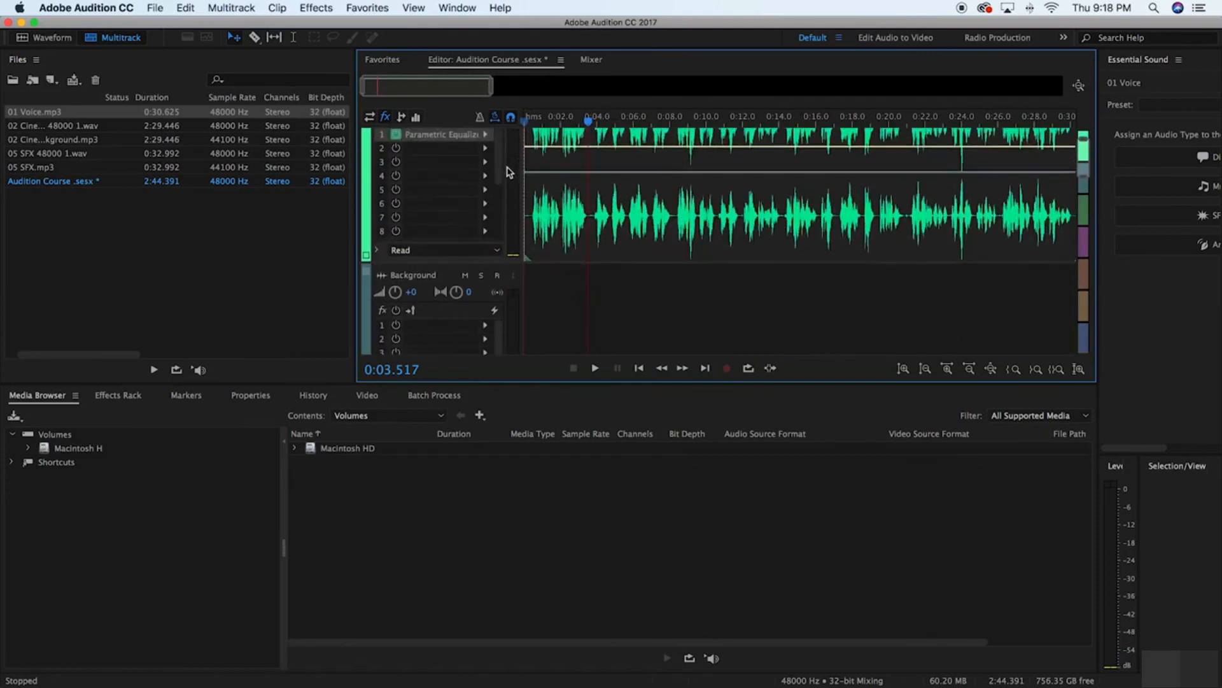
{"action": "scroll", "coordinate": [509, 172], "scroll_direction": "down", "scroll_amount": 2}
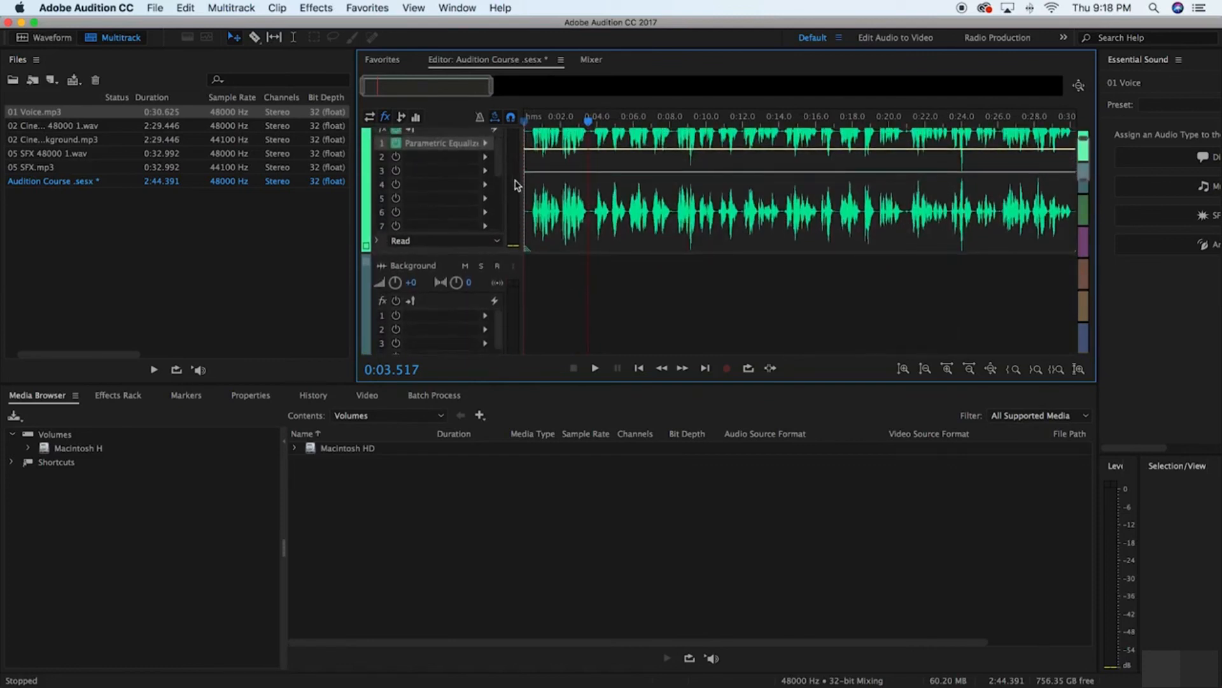